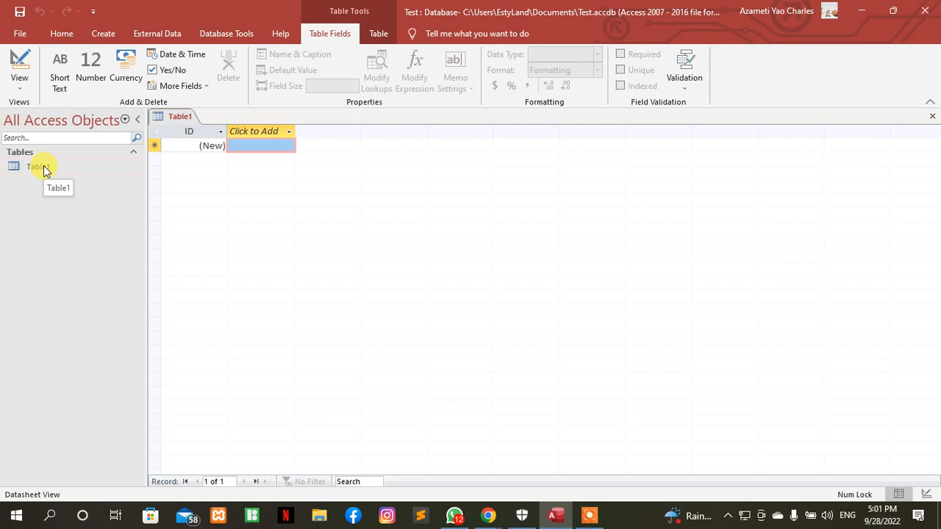
Switch Table1 to Design view, saving it under the name 'test'.
{"action": "left_click", "coordinate": [44, 165]}
{"action": "right_click", "coordinate": [43, 166]}
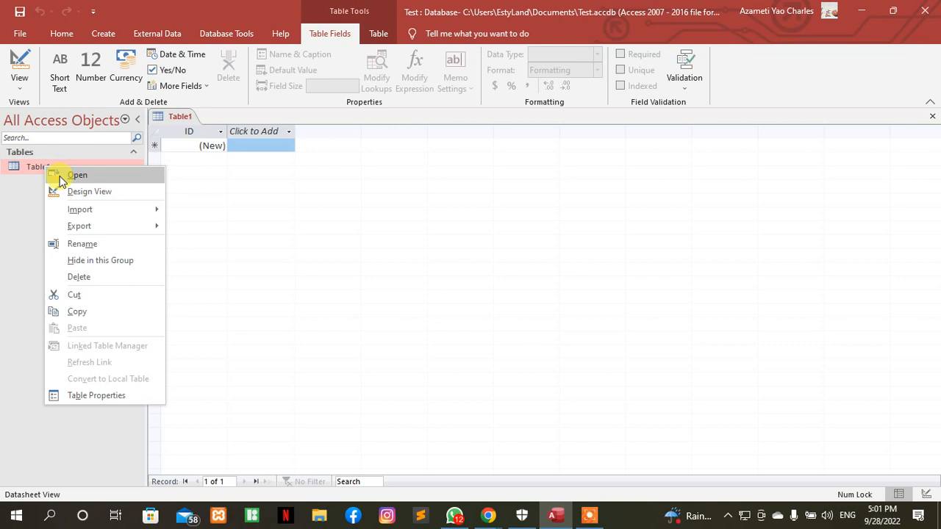
{"action": "left_click", "coordinate": [22, 168]}
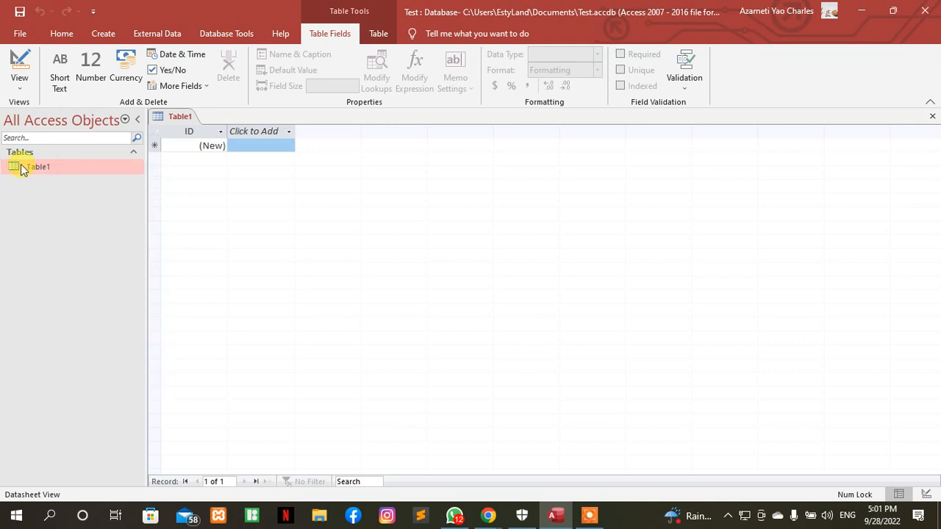
{"action": "left_click", "coordinate": [11, 60]}
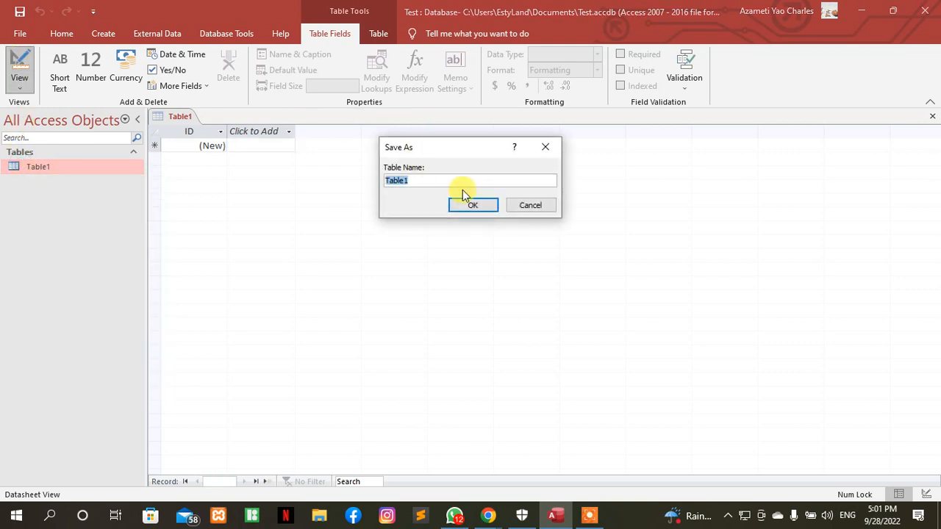
{"action": "type", "text": "test"}
{"action": "left_click", "coordinate": [484, 204]}
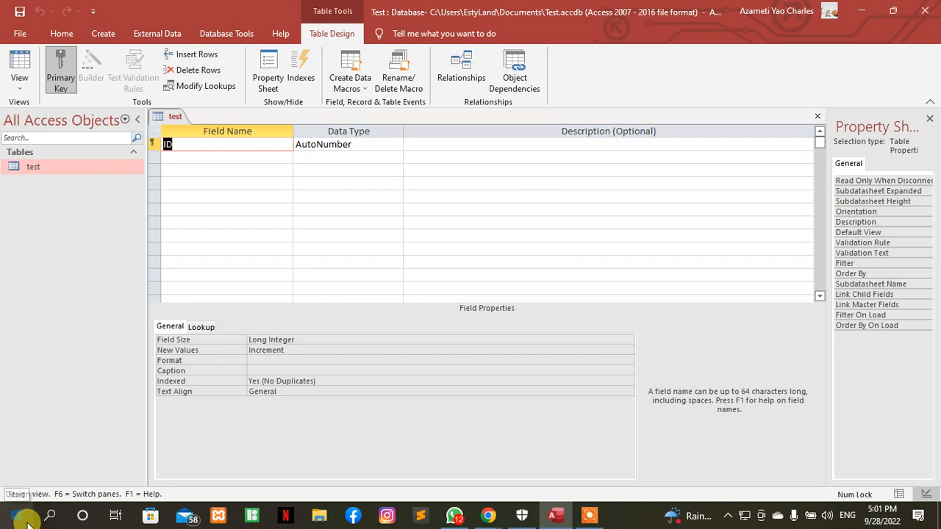
{"action": "left_click", "coordinate": [44, 518]}
Launch Magnifier, zoom the screen to 200%, and minimize its toolbar.
{"action": "type", "text": "mag"}
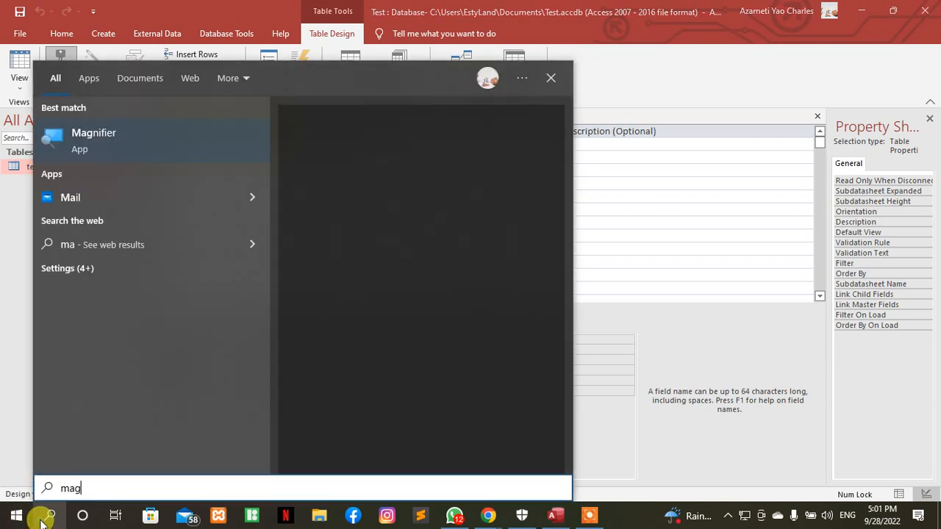
{"action": "key", "text": "Return"}
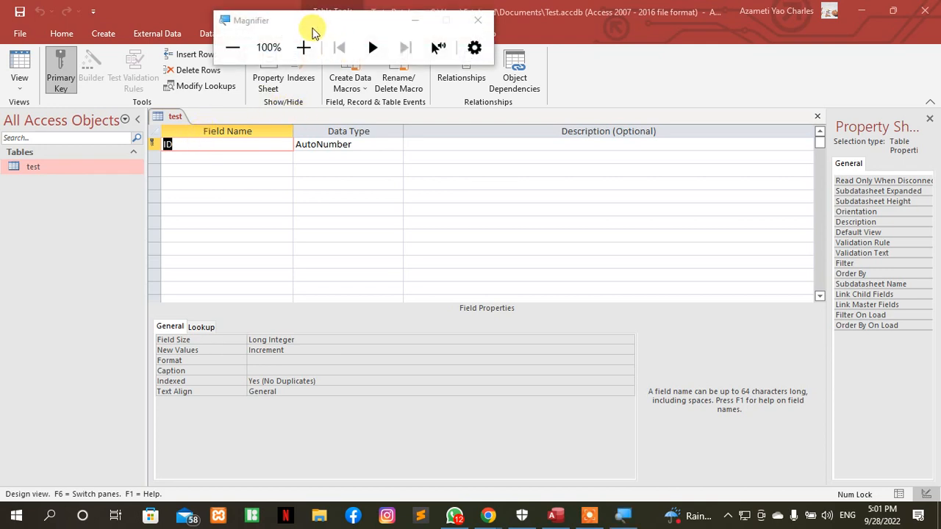
{"action": "left_click", "coordinate": [303, 47]}
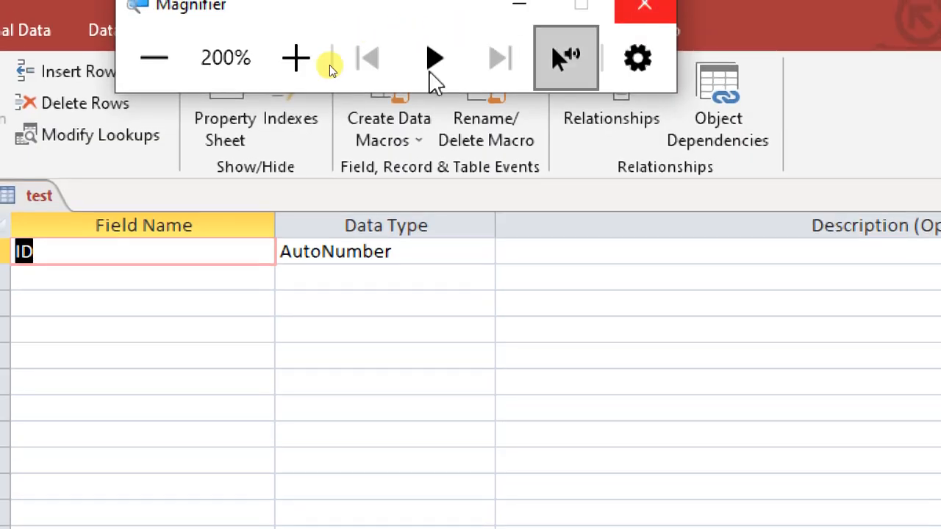
{"action": "left_click", "coordinate": [519, 8]}
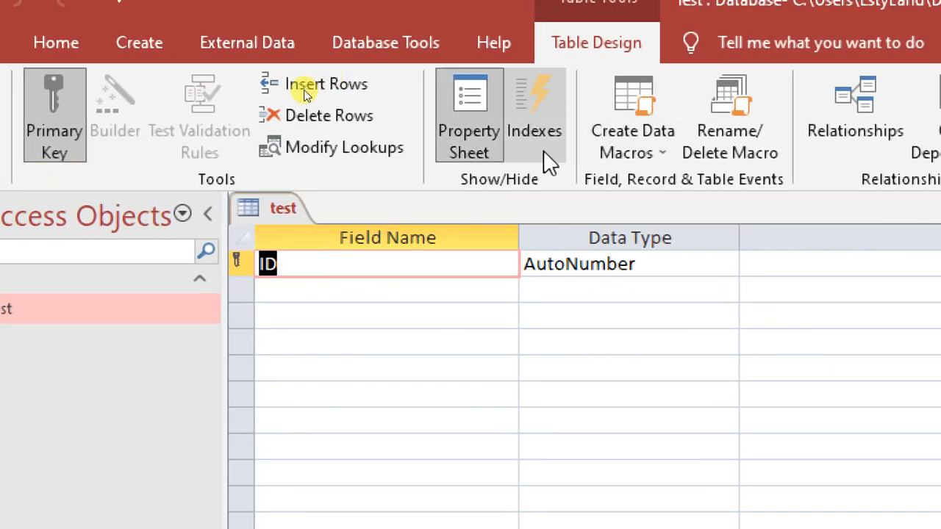
Add First Name, Second Name and Last Name as Short Text fields below ID.
{"action": "left_click", "coordinate": [324, 293]}
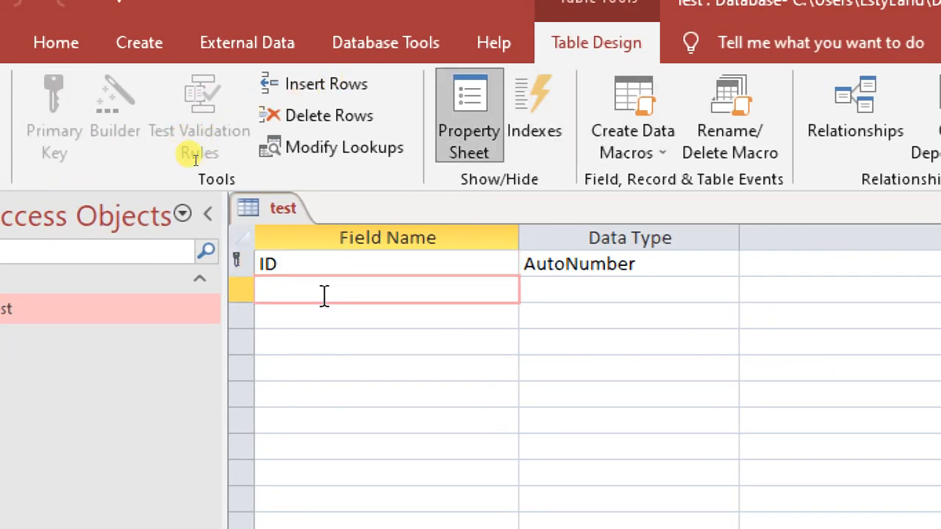
{"action": "type", "text": "F"}
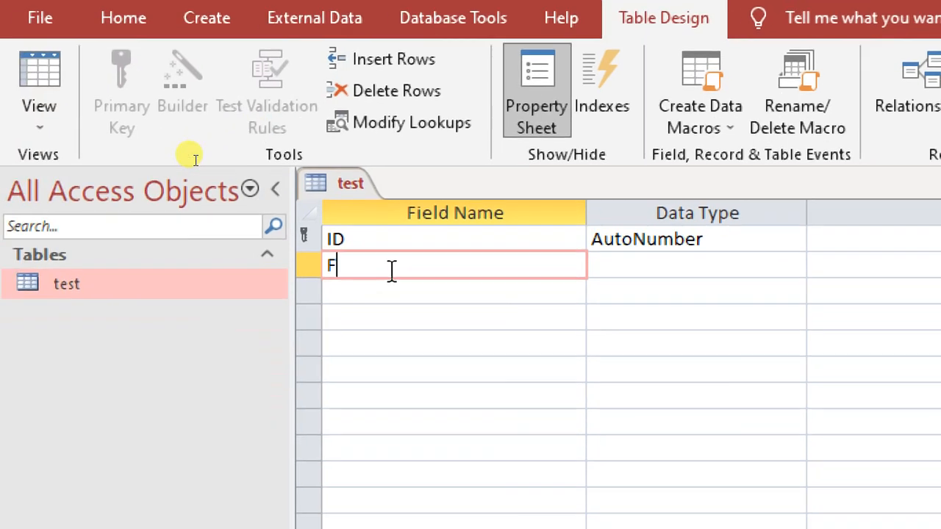
{"action": "type", "text": "irst N"}
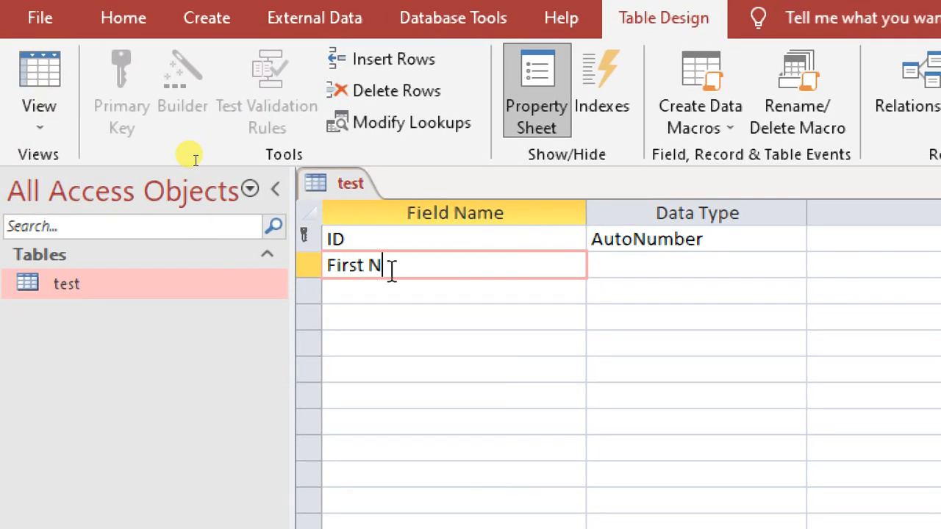
{"action": "type", "text": "ame"}
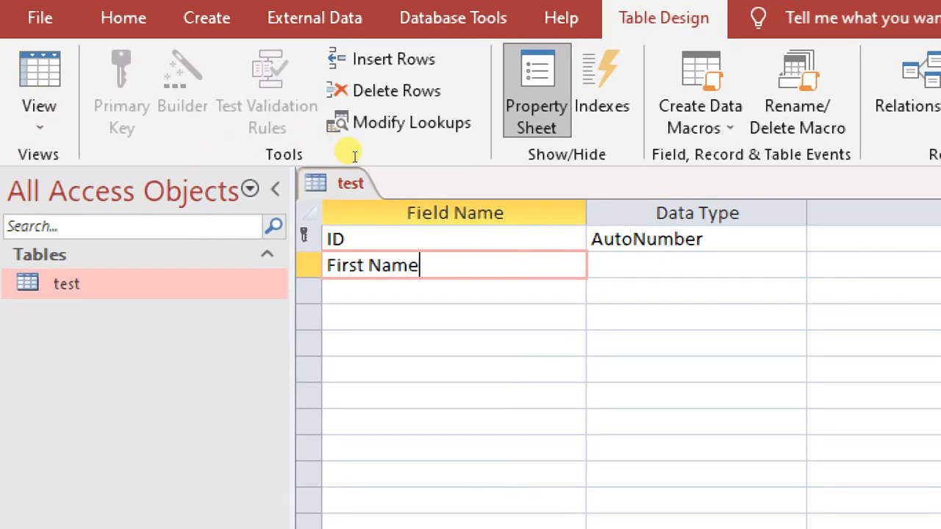
{"action": "key", "text": "Tab"}
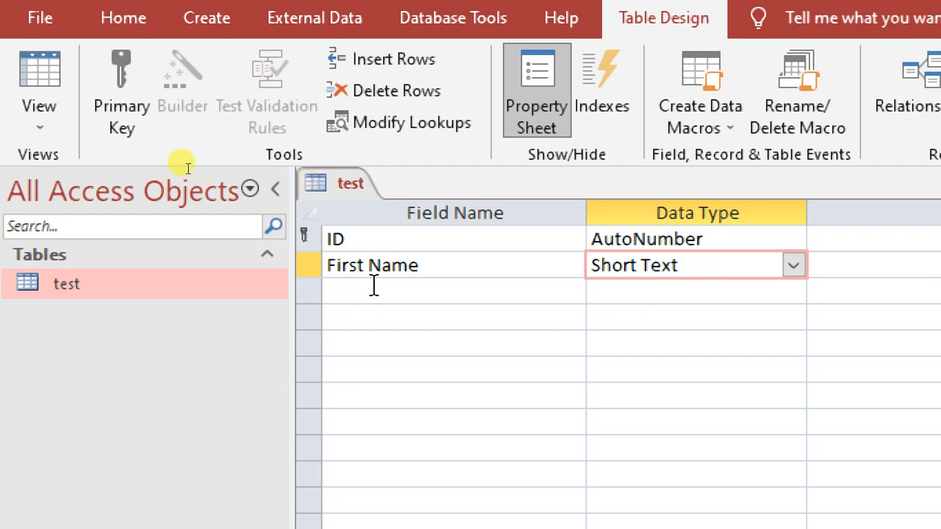
{"action": "key", "text": "Tab"}
{"action": "key", "text": "Tab"}
{"action": "type", "text": "Seco"}
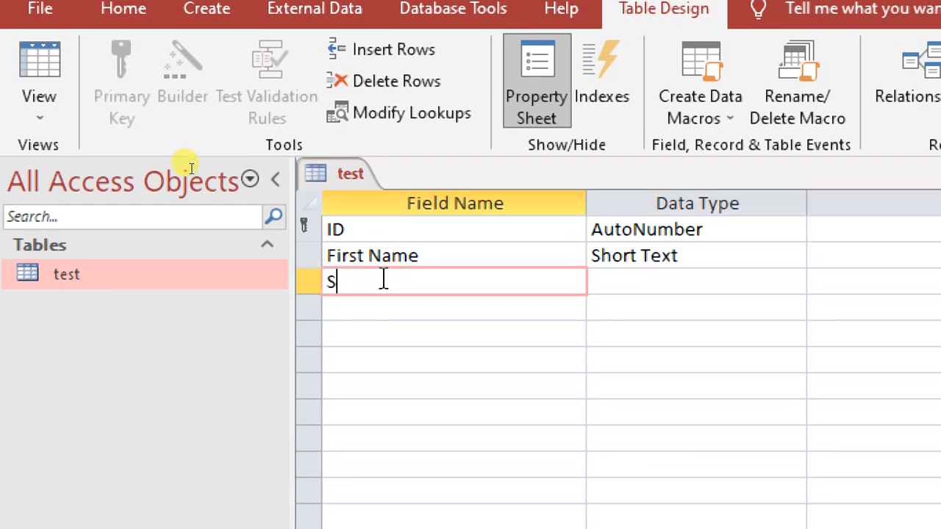
{"action": "type", "text": "nd "}
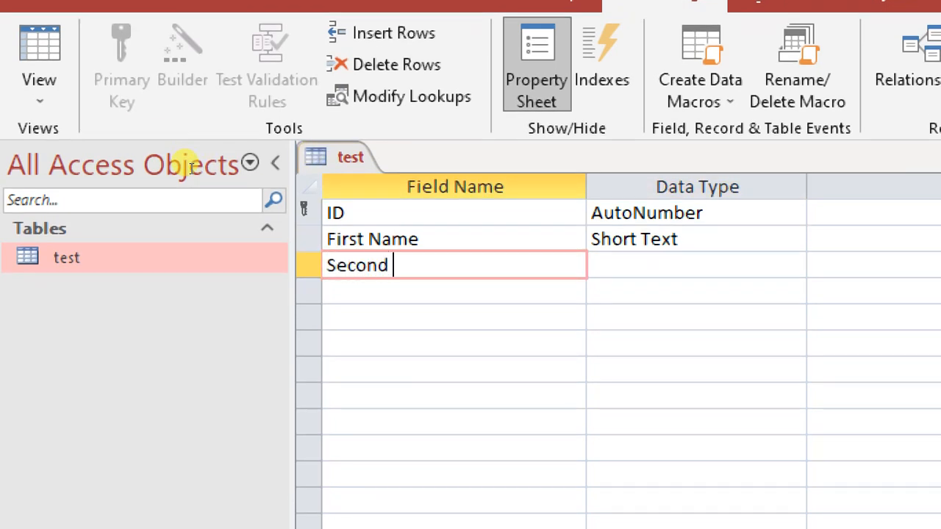
{"action": "type", "text": "Name"}
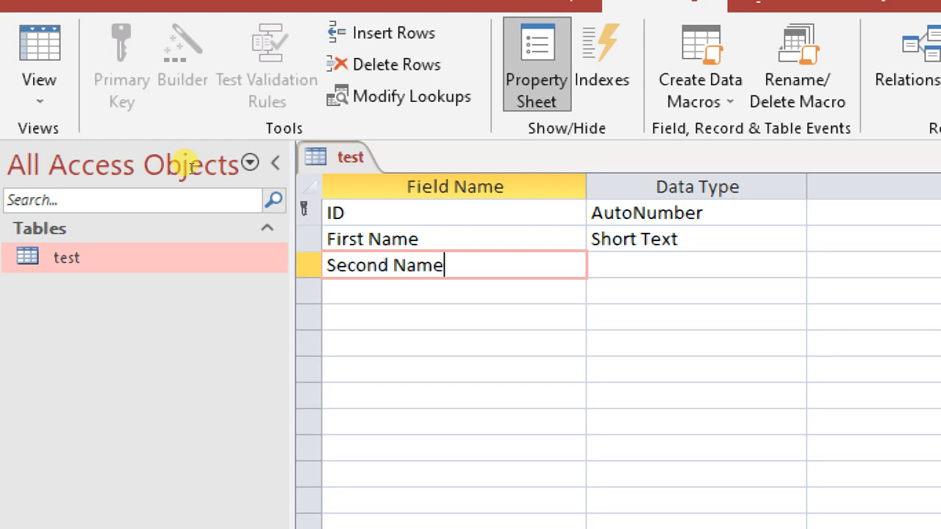
{"action": "left_click", "coordinate": [383, 291]}
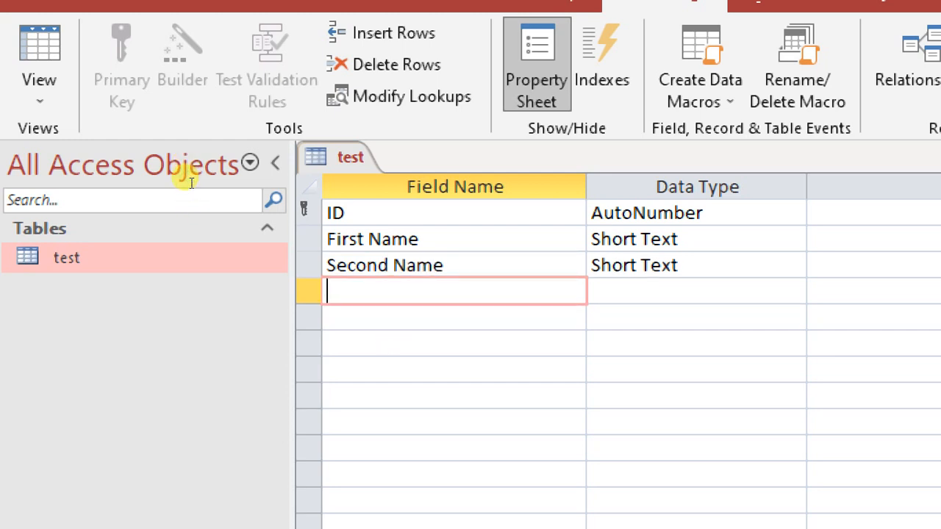
{"action": "type", "text": "La"}
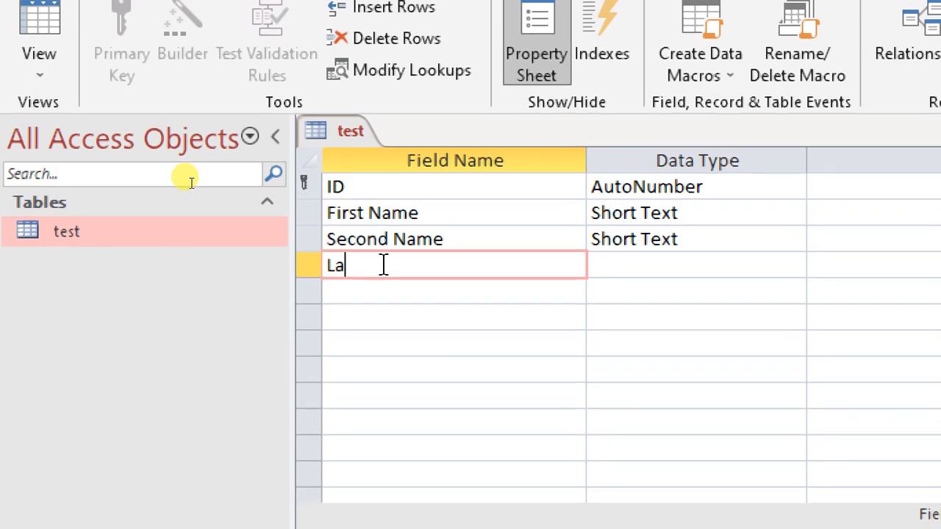
{"action": "type", "text": "st Name"}
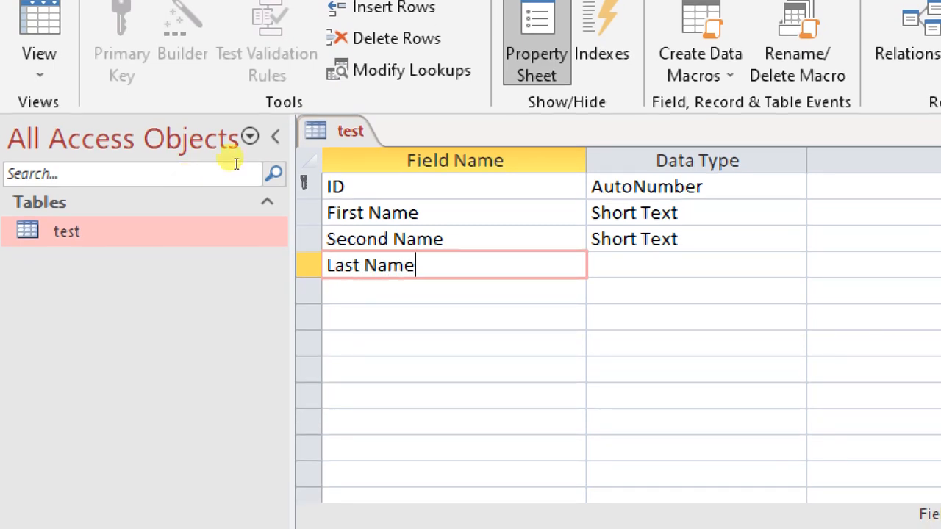
{"action": "left_click", "coordinate": [713, 291]}
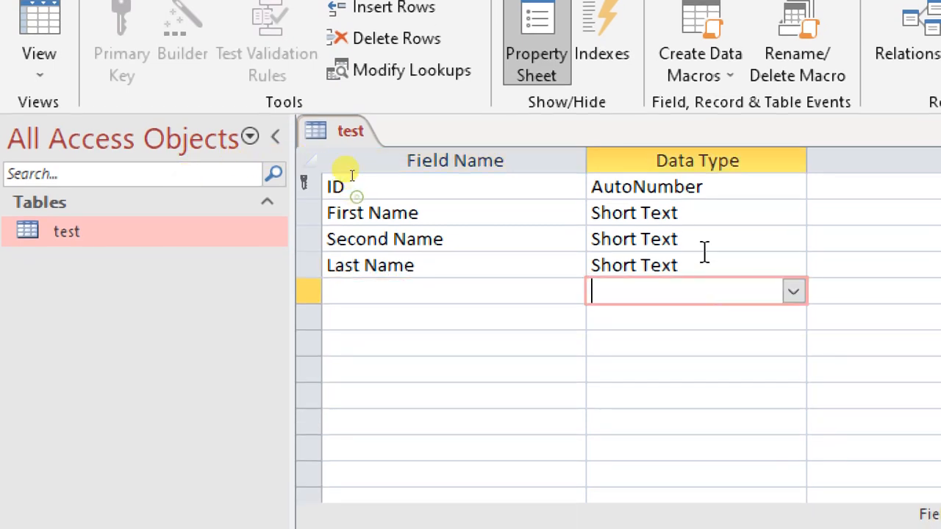
{"action": "left_click", "coordinate": [704, 249]}
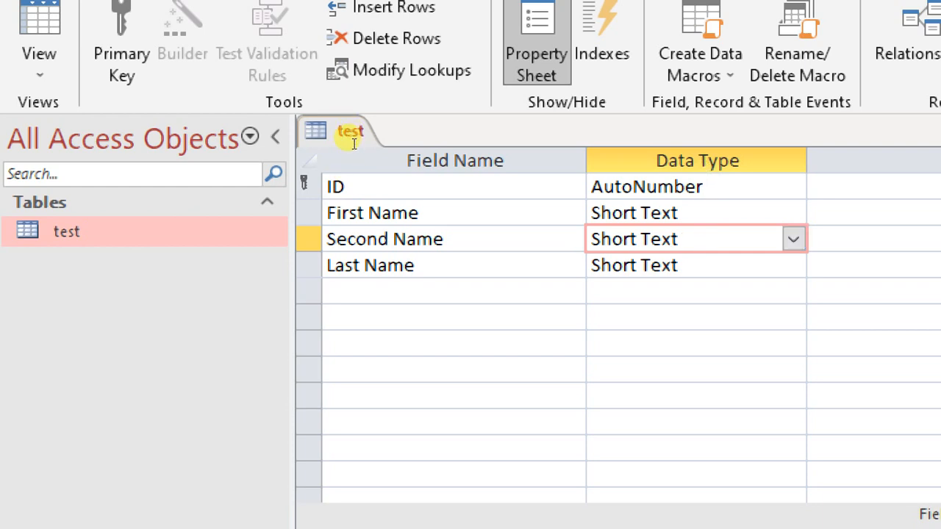
{"action": "key", "text": "Up"}
{"action": "key", "text": "Up"}
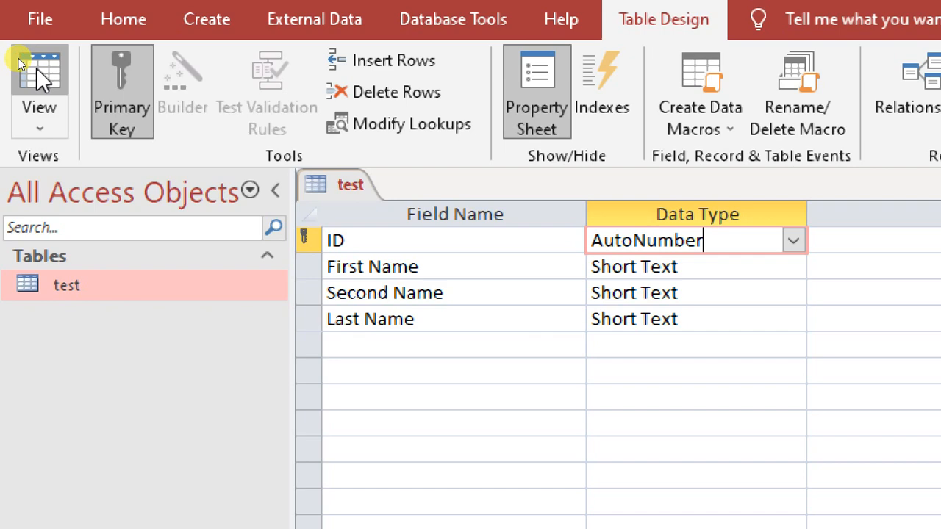
Switch the test table to Datasheet view, saving it when prompted.
{"action": "left_click", "coordinate": [37, 14]}
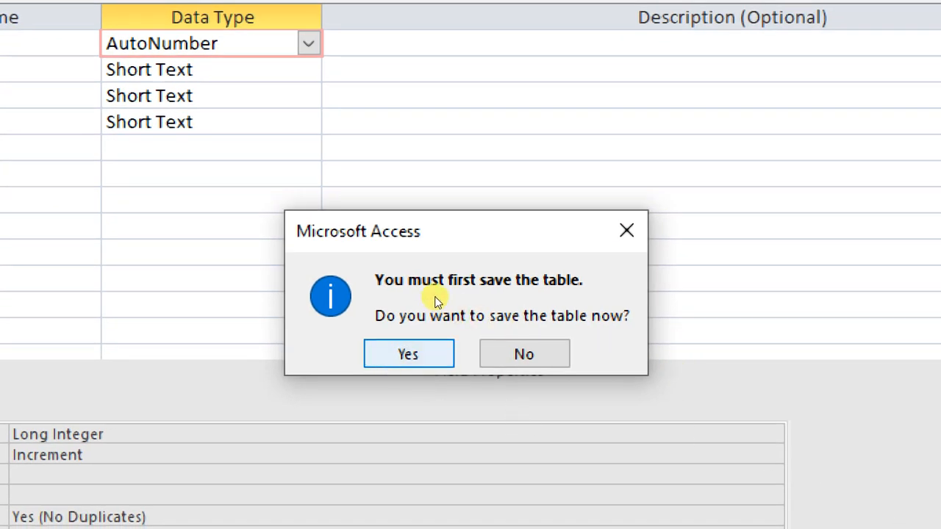
{"action": "left_click", "coordinate": [388, 353]}
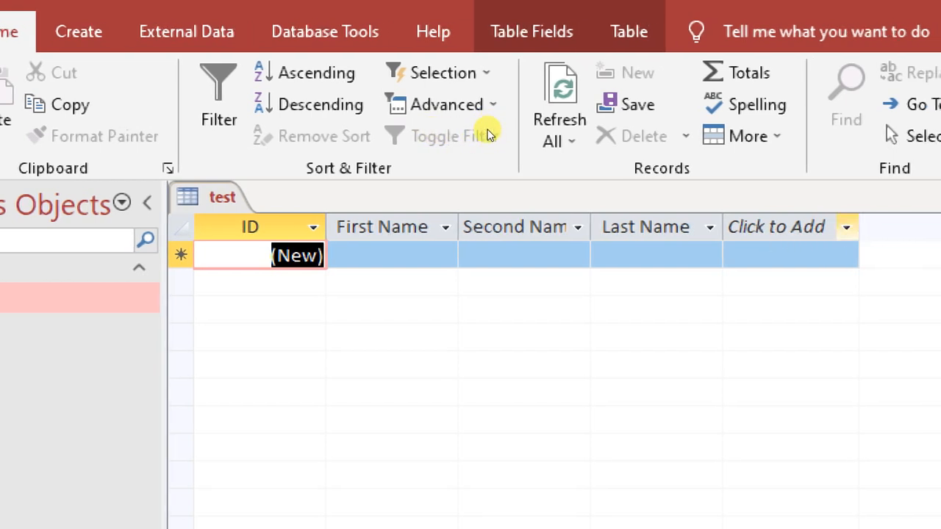
Add a Text calculated field from the Click to Add dropdown, opening Expression Builder.
{"action": "left_click", "coordinate": [846, 228]}
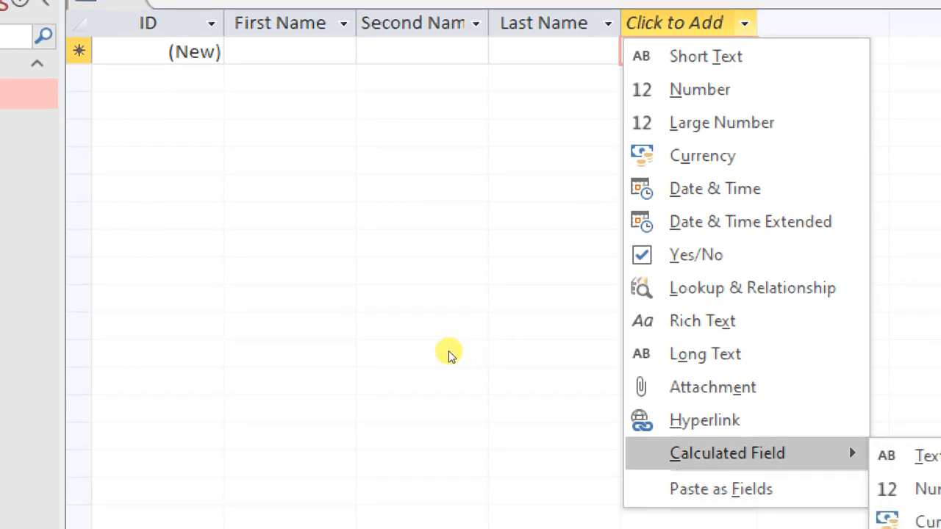
{"action": "mouse_move", "coordinate": [676, 288]}
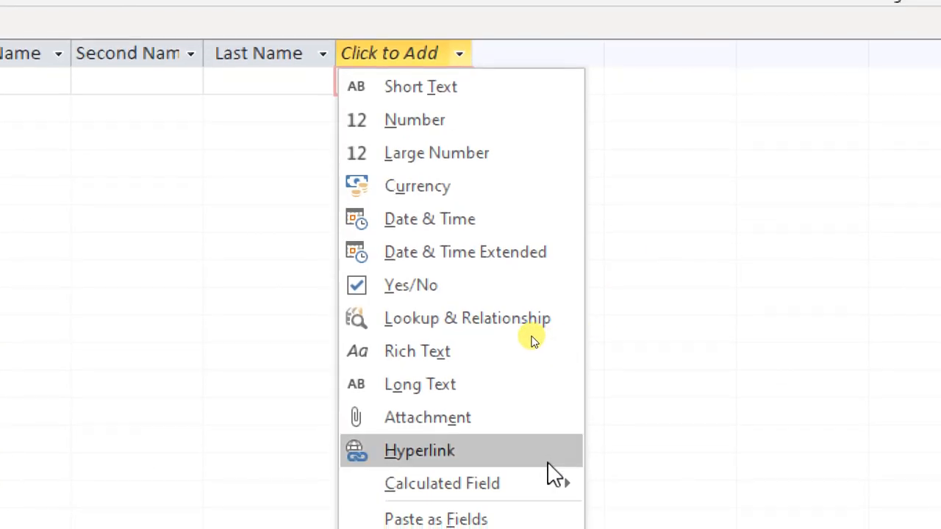
{"action": "mouse_move", "coordinate": [544, 487]}
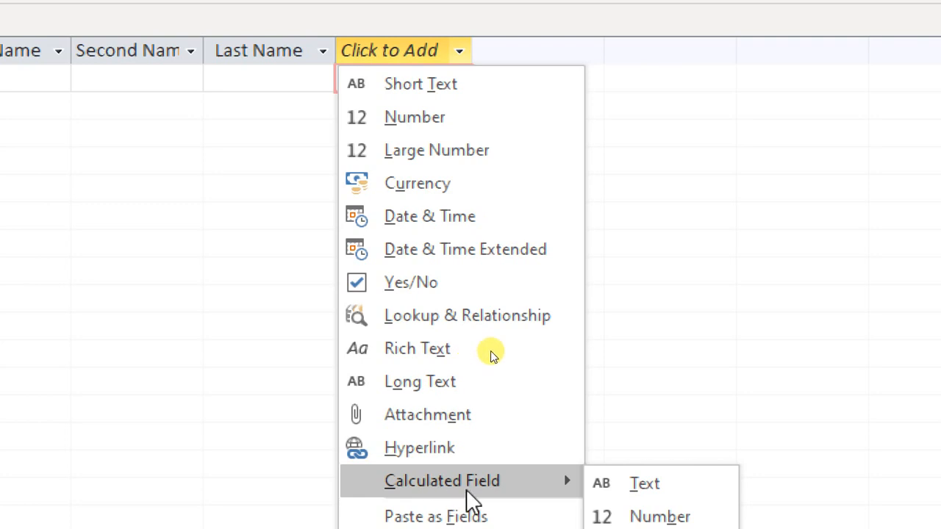
{"action": "left_click", "coordinate": [643, 485]}
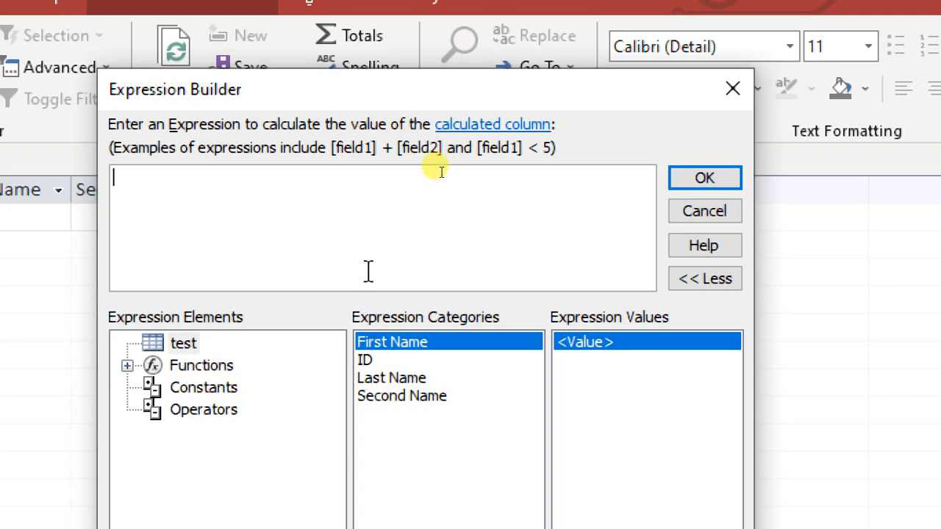
Insert the [First Name] field reference into the expression via autocomplete.
{"action": "type", "text": "fi"}
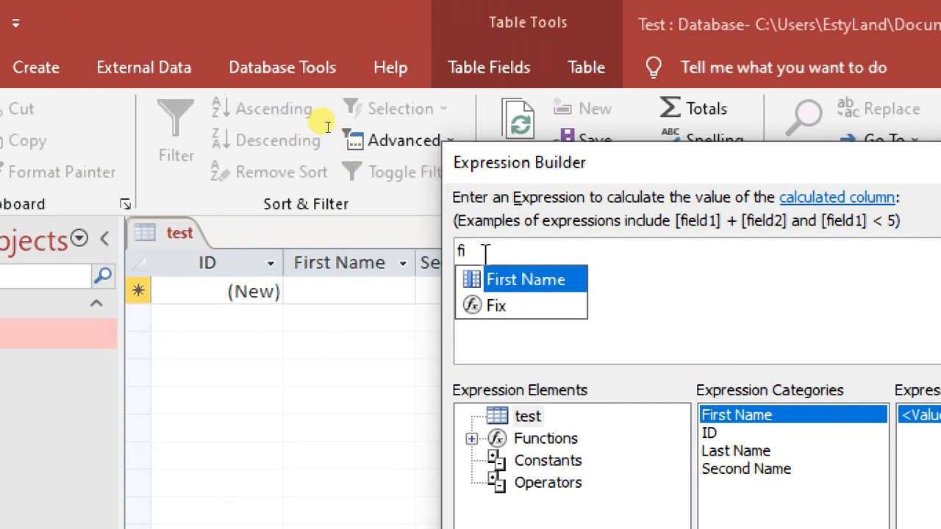
{"action": "double_click", "coordinate": [527, 278]}
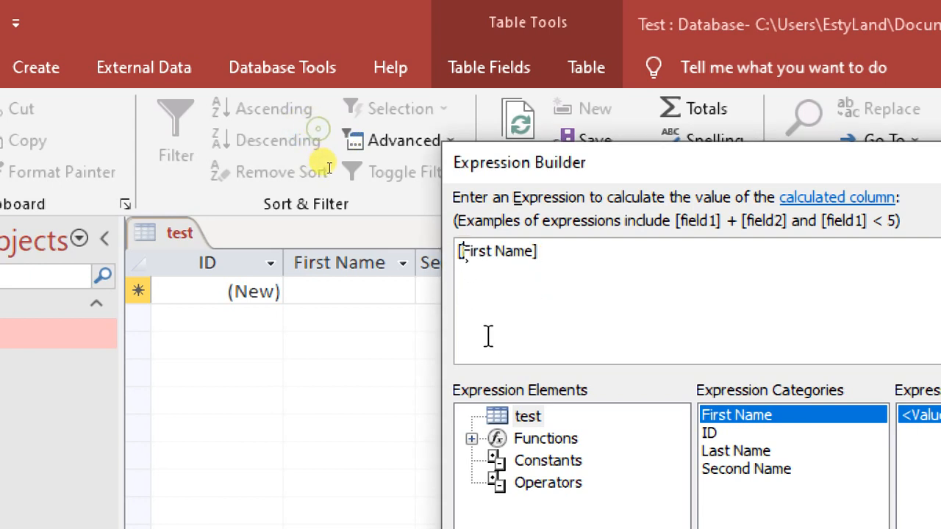
{"action": "key", "text": "ctrl+a"}
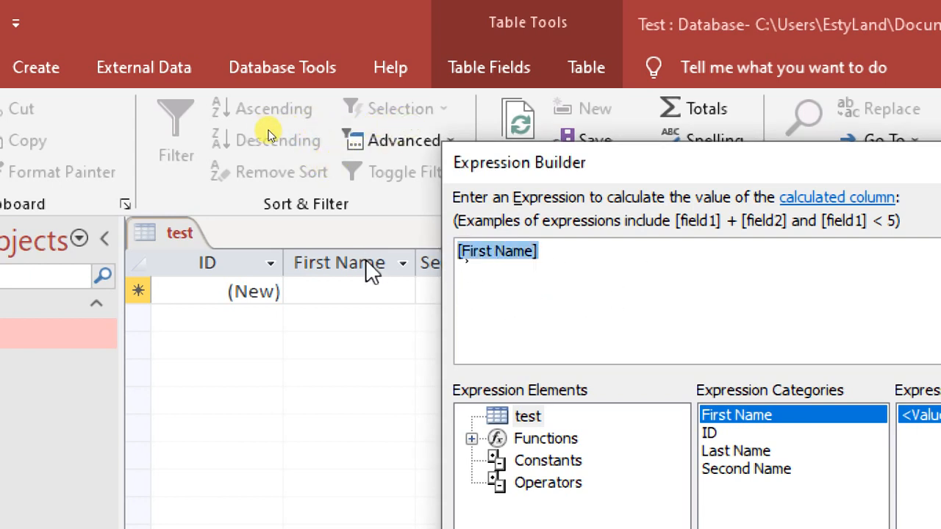
{"action": "key", "text": "Delete"}
{"action": "type", "text": "f"}
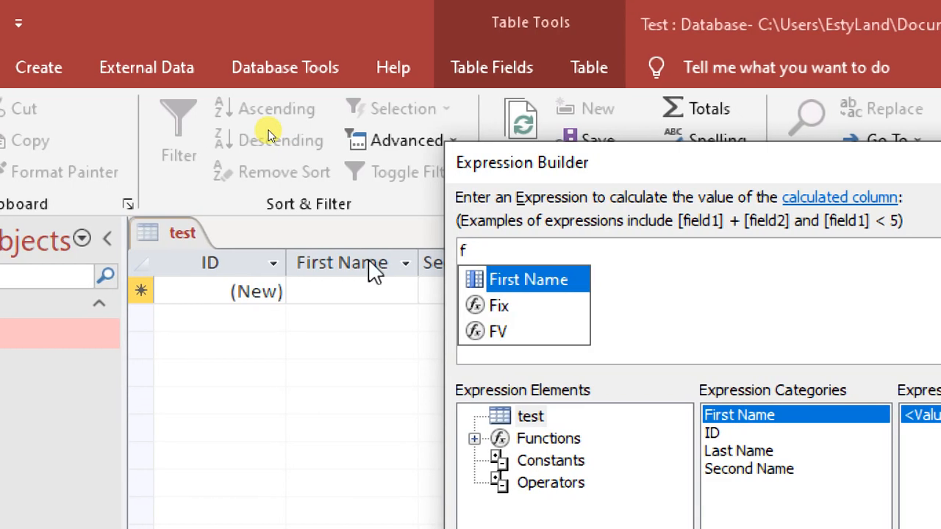
{"action": "key", "text": "Tab"}
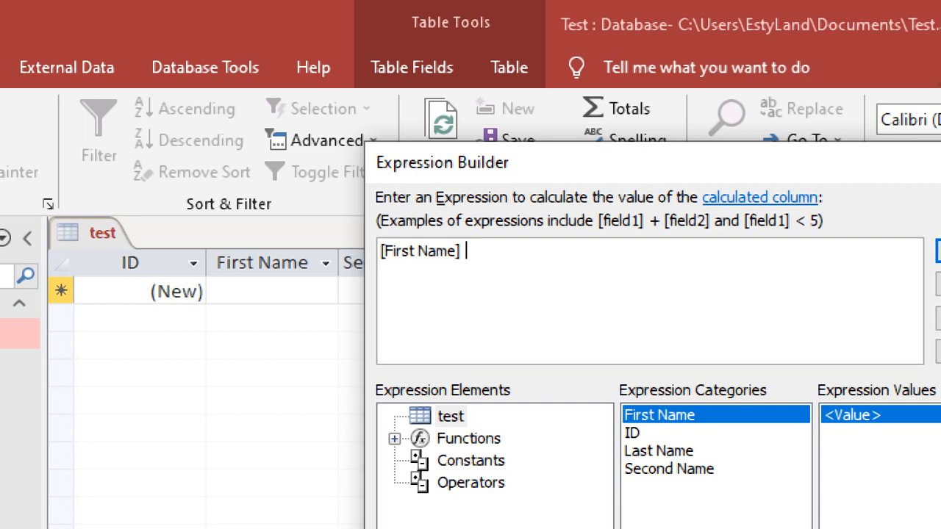
Append + " " + [Second Name] to the expression.
{"action": "type", "text": "+"}
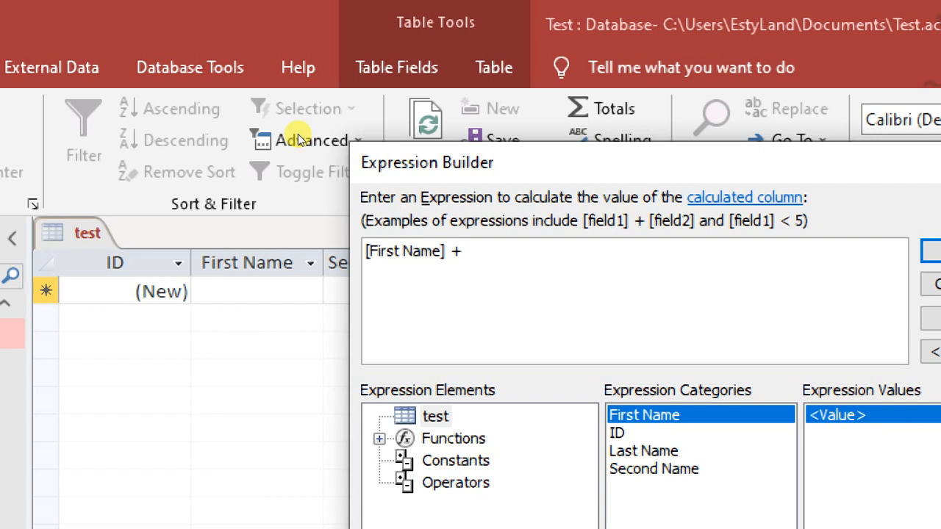
{"action": "type", "text": "\""}
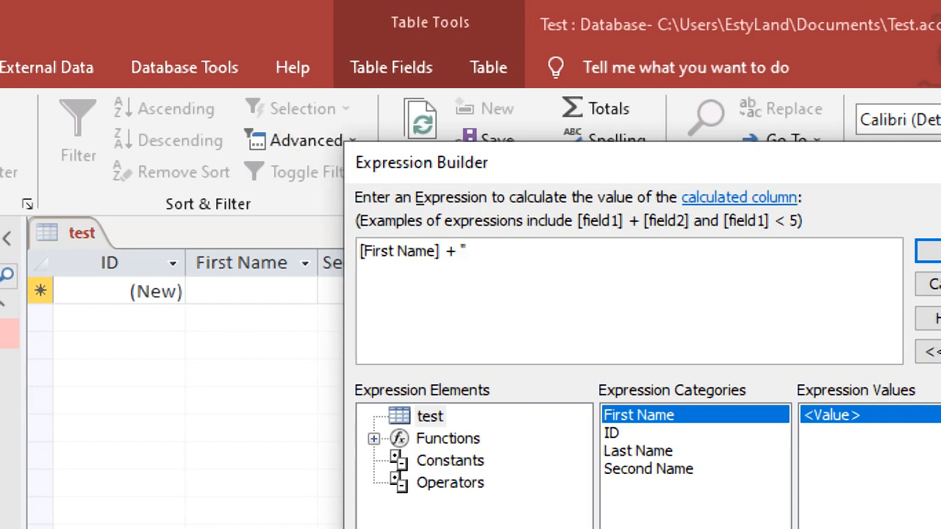
{"action": "type", "text": " \""}
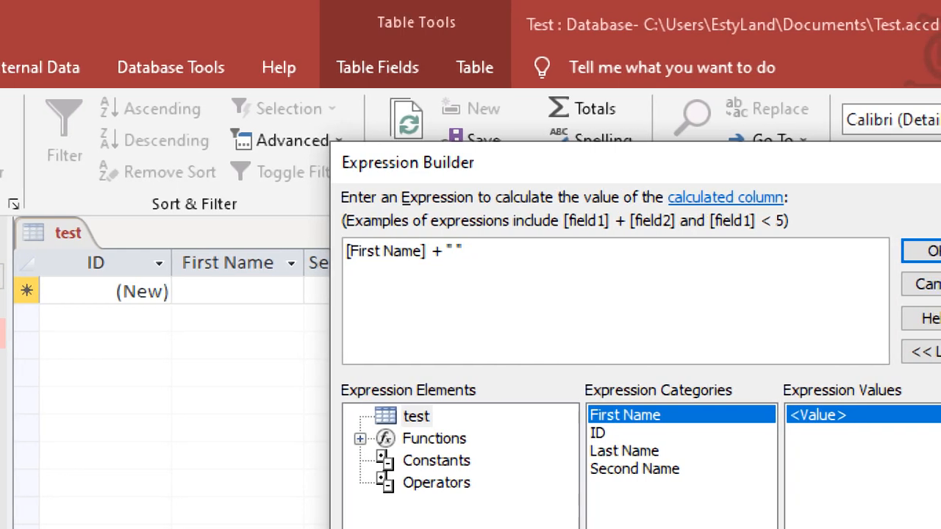
{"action": "type", "text": " +"}
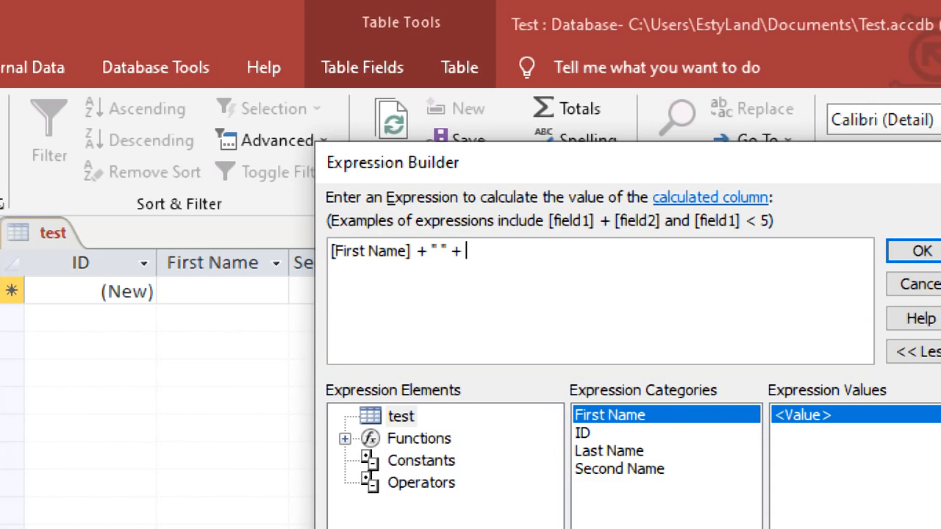
{"action": "type", "text": " se"}
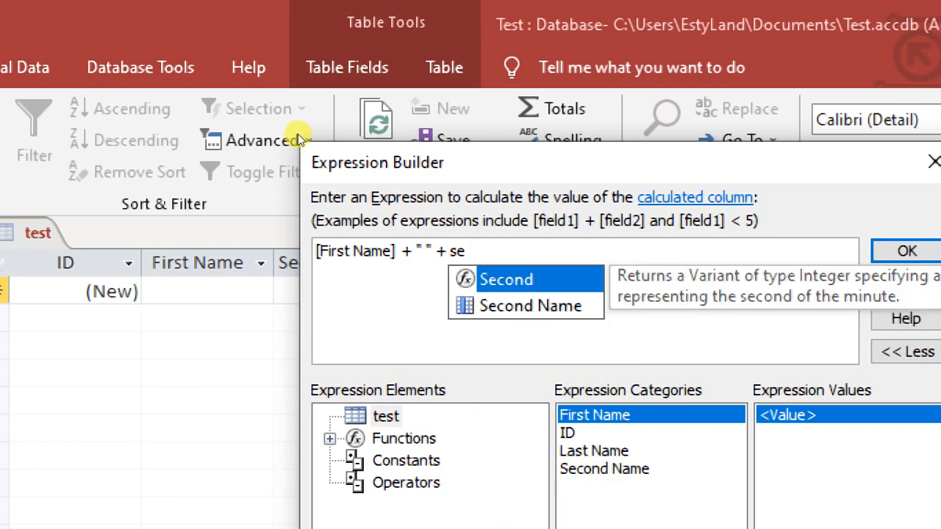
{"action": "key", "text": "Down"}
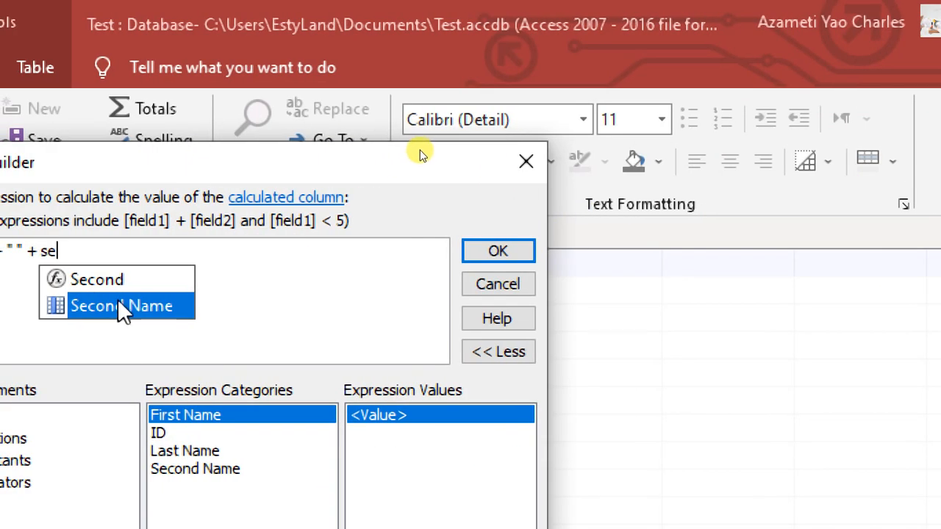
{"action": "double_click", "coordinate": [117, 305]}
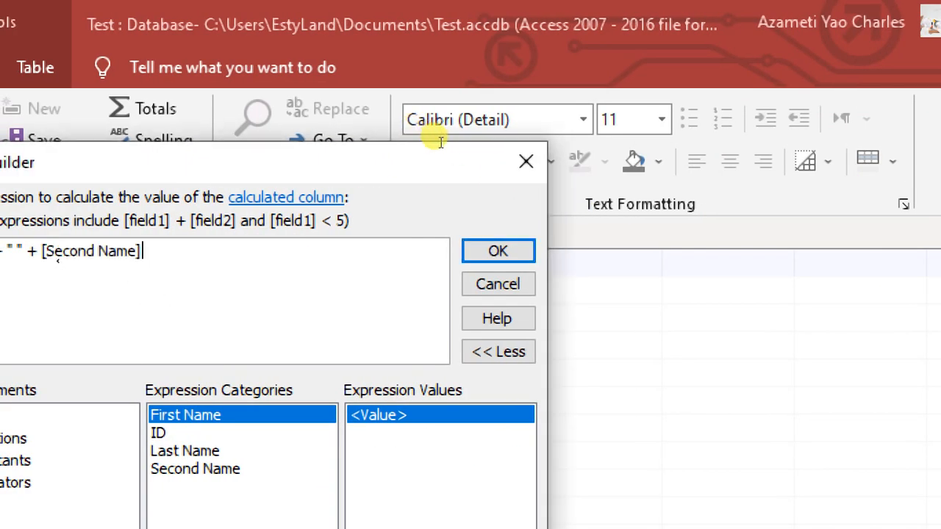
{"action": "key", "text": "BackSpace"}
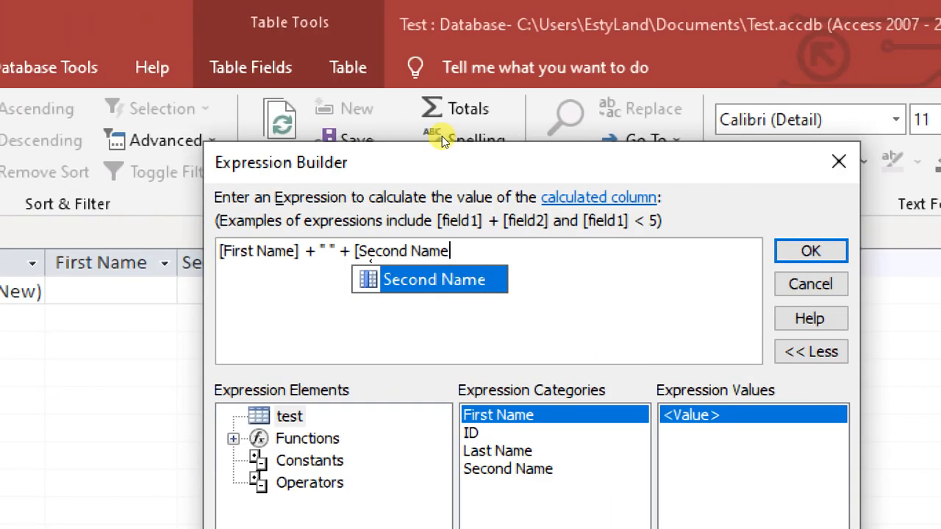
{"action": "type", "text": "]"}
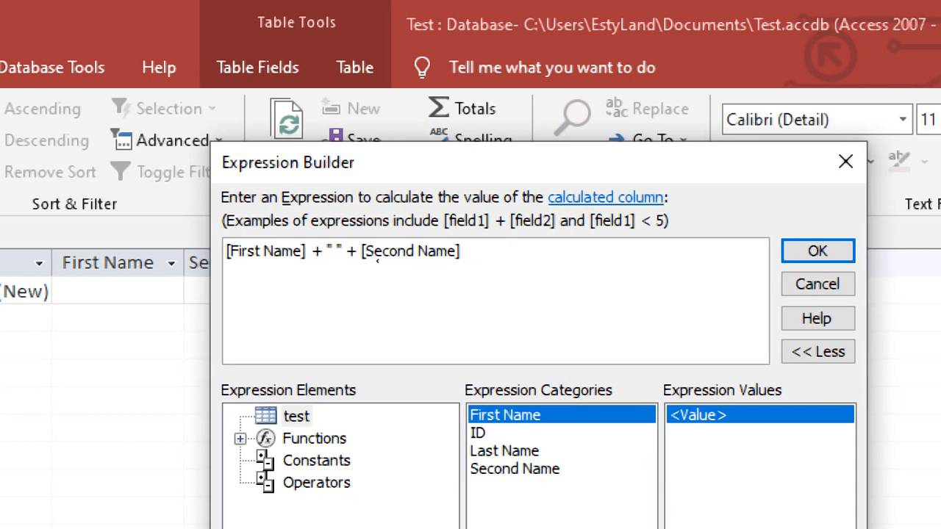
Re-insert [Second Name], append + " " + [Last Name], and confirm the expression.
{"action": "key", "text": "shift+Left"}
{"action": "key", "text": "shift+Left"}
{"action": "key", "text": "shift+Left"}
{"action": "key", "text": "shift+Left"}
{"action": "key", "text": "shift+Left"}
{"action": "key", "text": "shift+Left"}
{"action": "key", "text": "shift+Left"}
{"action": "key", "text": "shift+Left"}
{"action": "key", "text": "shift+Left"}
{"action": "key", "text": "shift+Left"}
{"action": "key", "text": "shift+Left"}
{"action": "key", "text": "shift+Left"}
{"action": "key", "text": "shift+Left"}
{"action": "key", "text": "shift+Left"}
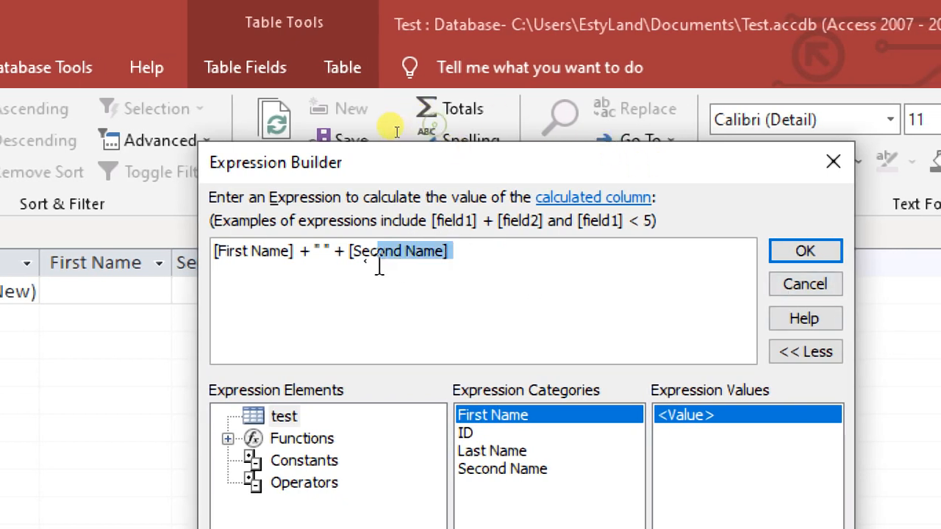
{"action": "key", "text": "BackSpace"}
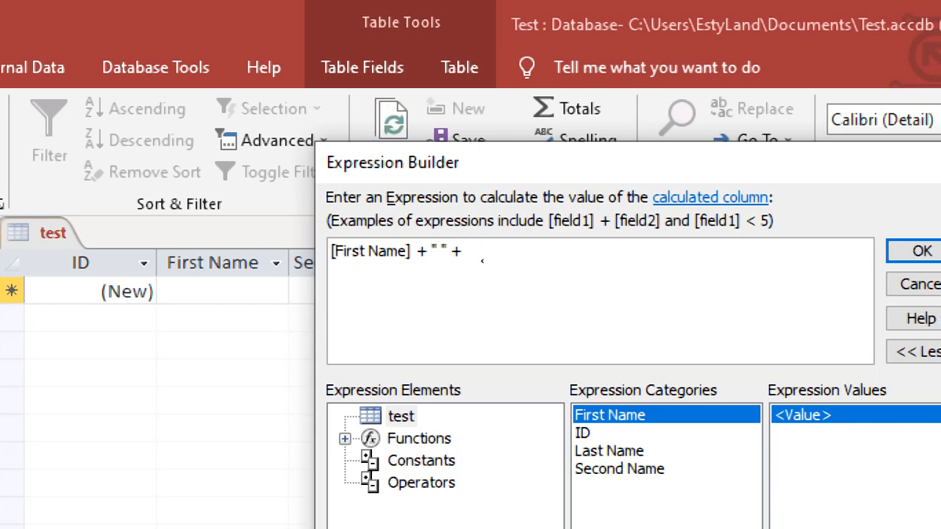
{"action": "type", "text": "se"}
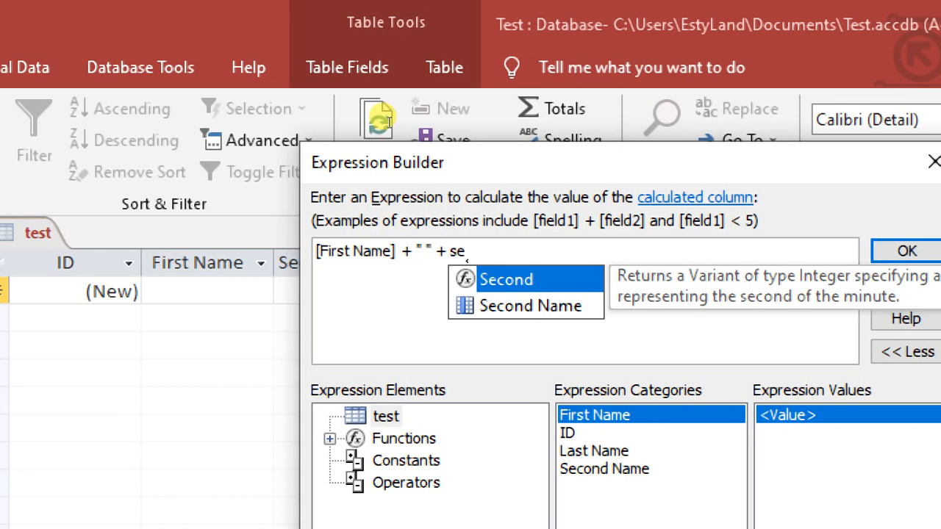
{"action": "double_click", "coordinate": [516, 304]}
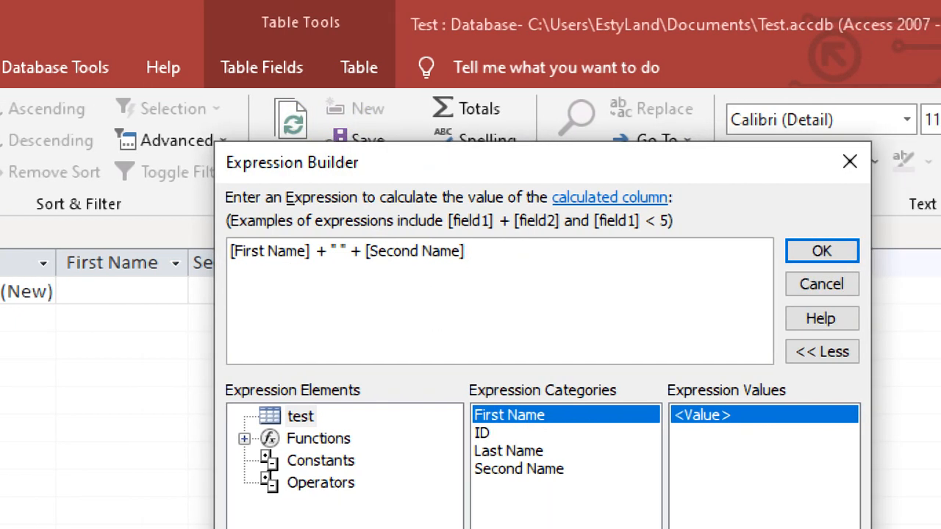
{"action": "type", "text": "+ "}
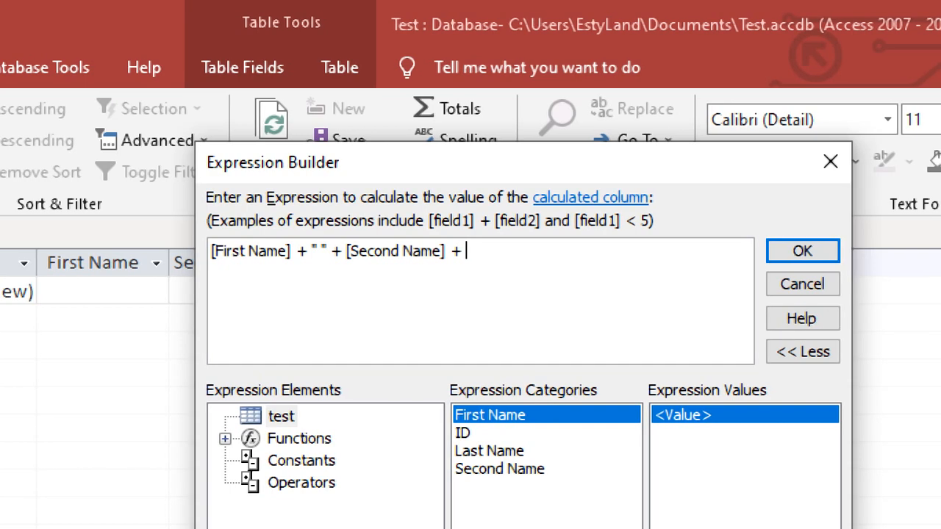
{"action": "type", "text": "\""}
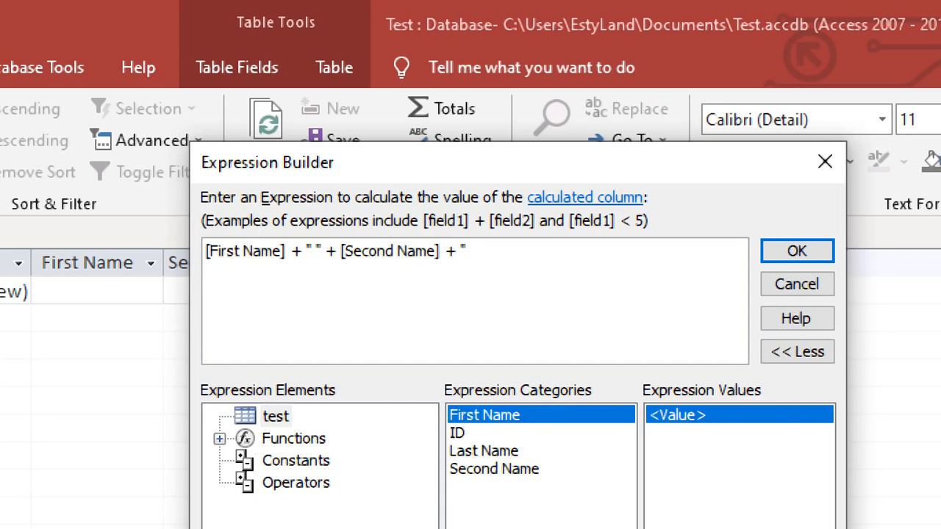
{"action": "type", "text": " \""}
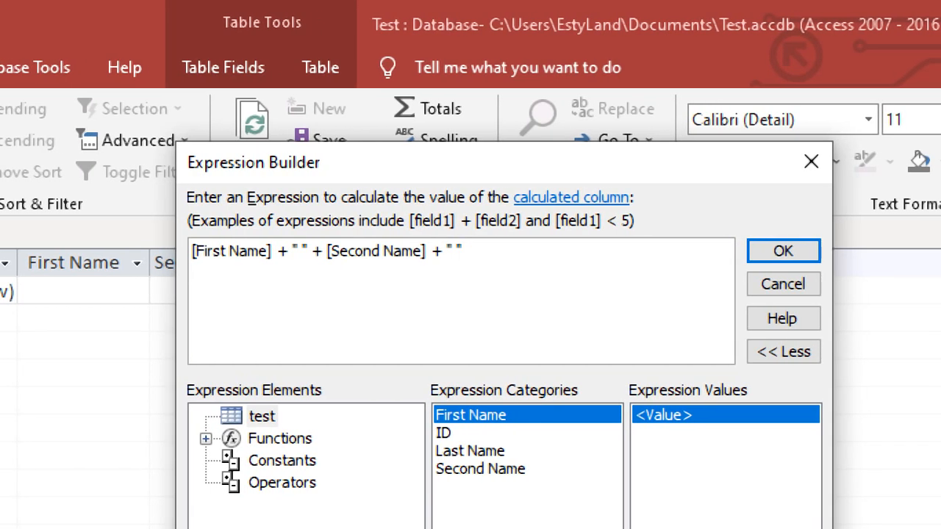
{"action": "type", "text": " +"}
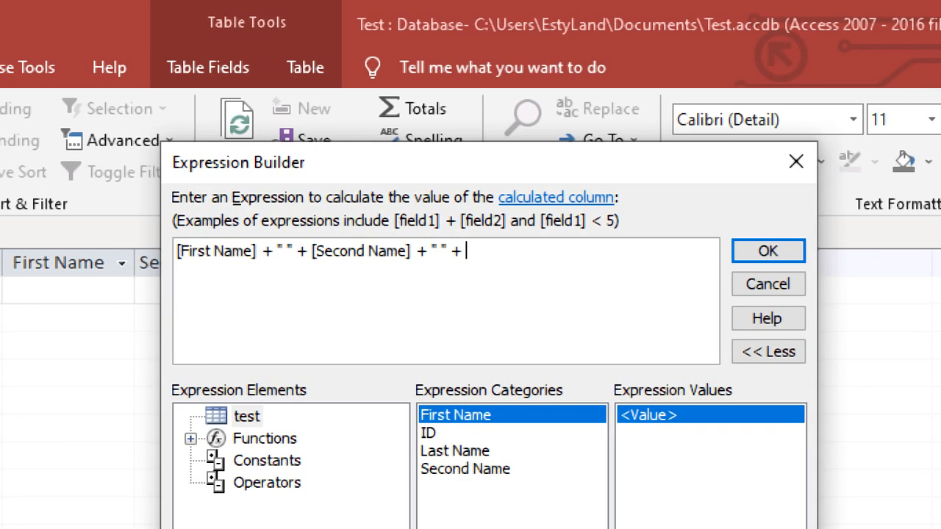
{"action": "type", "text": " las"}
{"action": "key", "text": "Tab"}
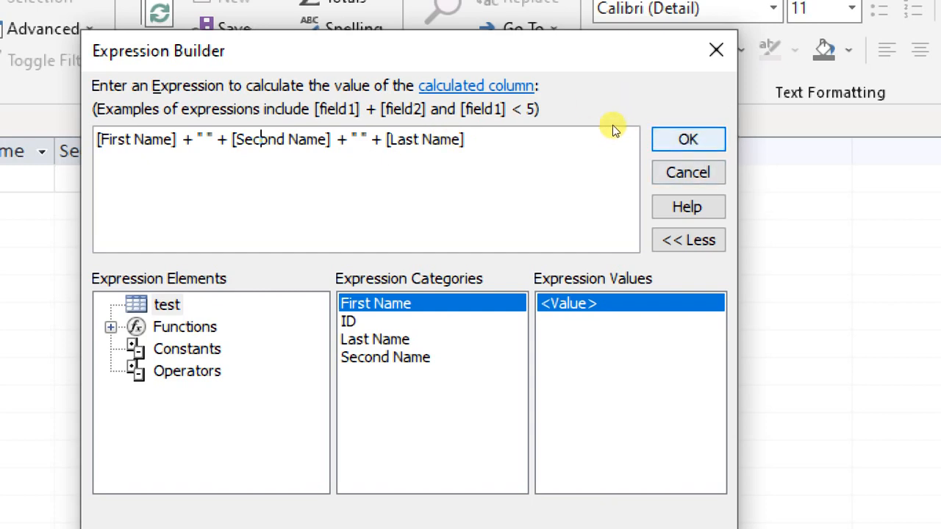
{"action": "left_click", "coordinate": [678, 141]}
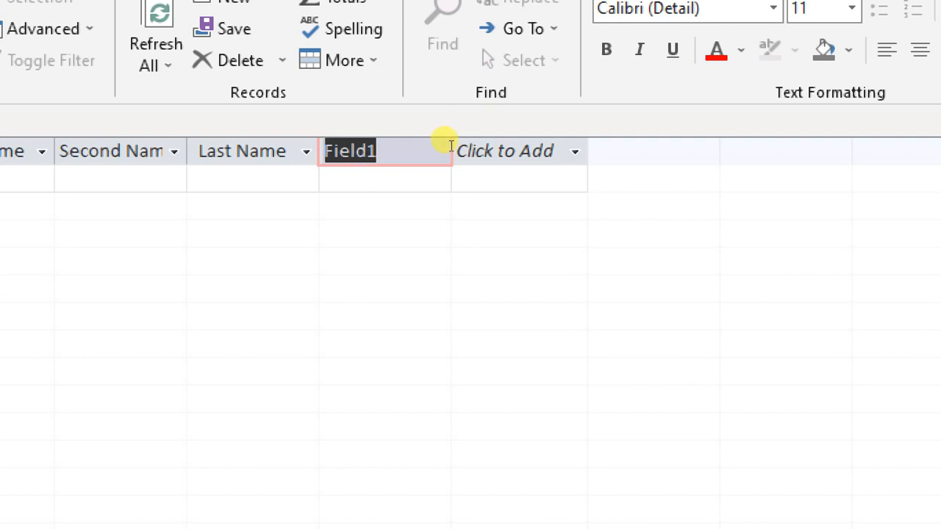
Rename the Field1 header to 'Full Name' and select the new record's First Name cell.
{"action": "type", "text": "Full"}
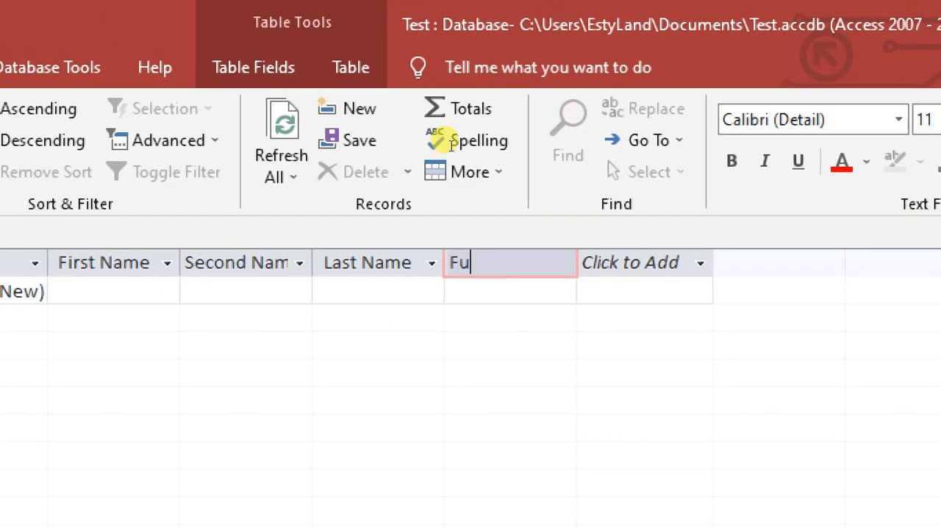
{"action": "type", "text": " Name"}
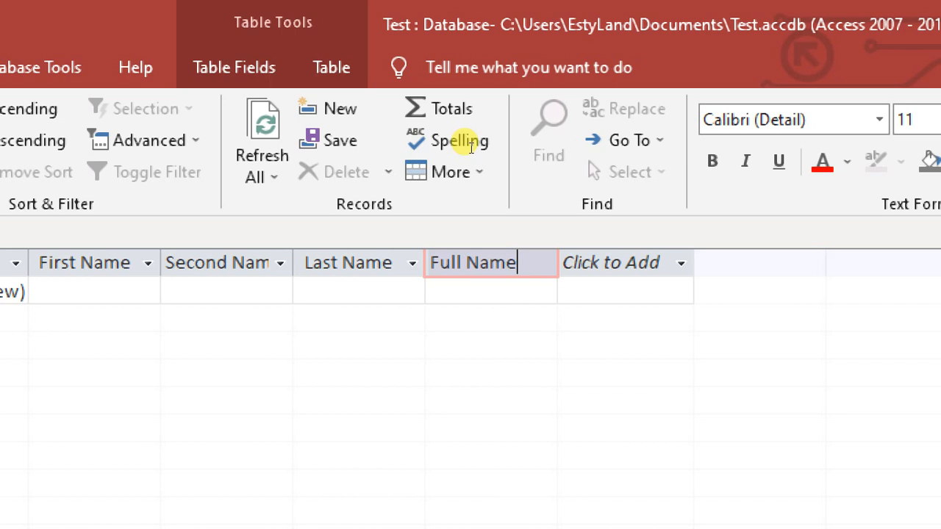
{"action": "left_click", "coordinate": [512, 292]}
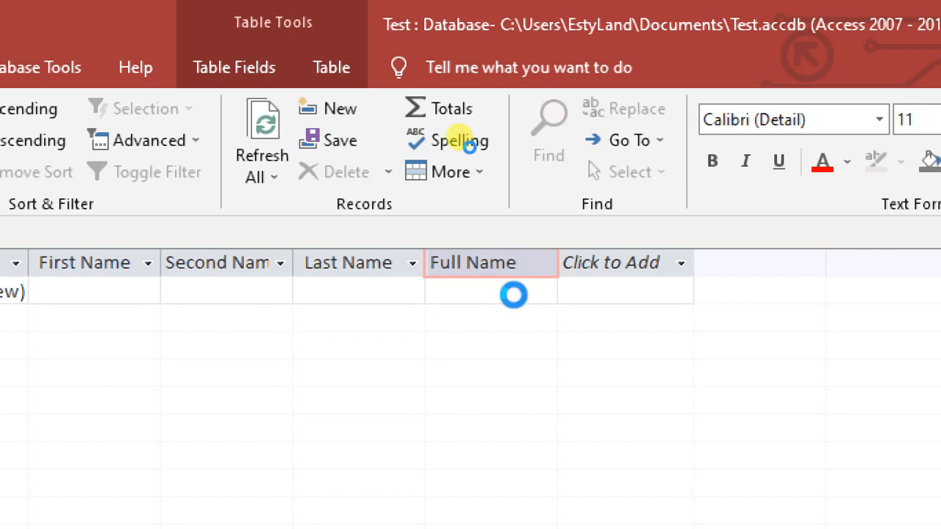
{"action": "left_click", "coordinate": [74, 298]}
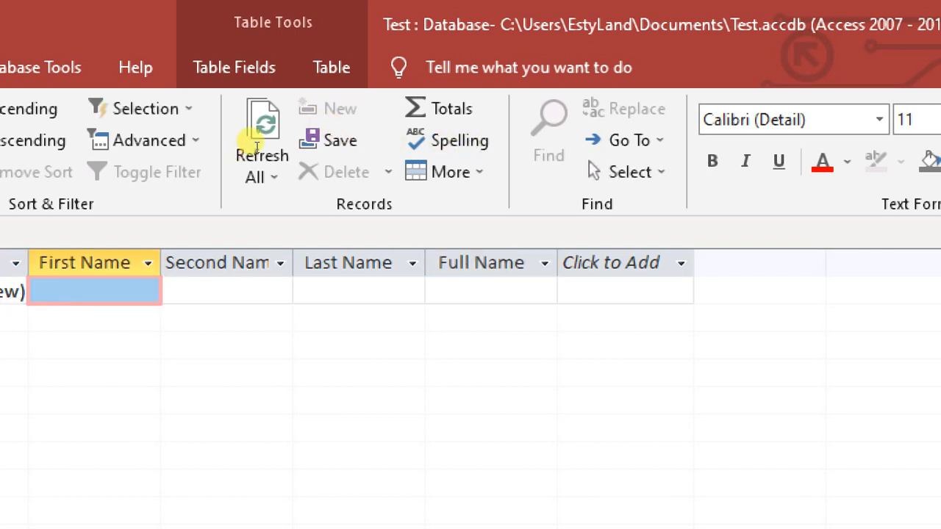
{"action": "left_click", "coordinate": [95, 290]}
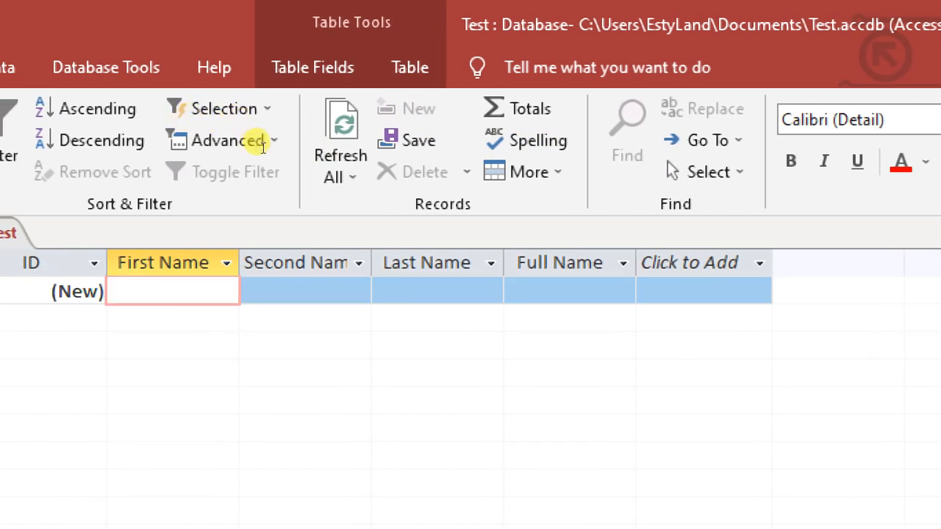
Enter a sample record's first, second and last names so Full Name combines them.
{"action": "type", "text": "KWAME"}
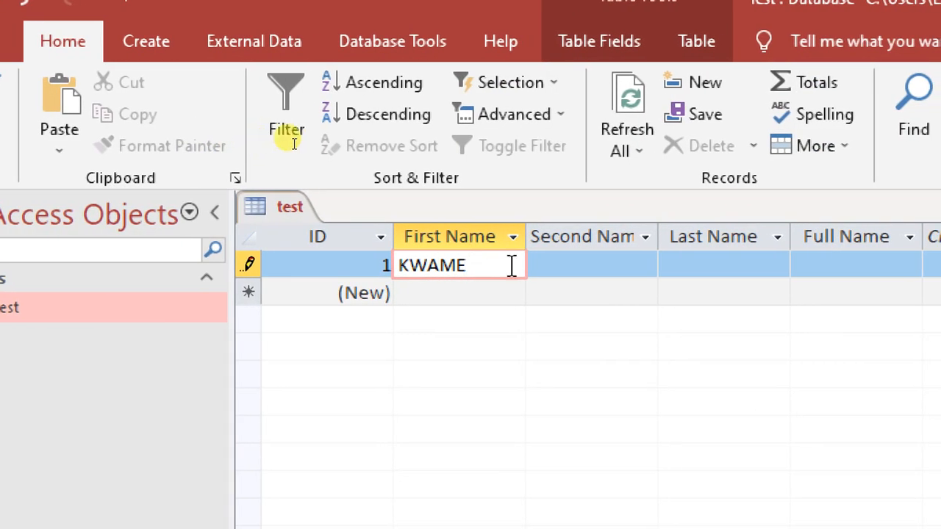
{"action": "left_click", "coordinate": [563, 264]}
{"action": "type", "text": "OWUSU"}
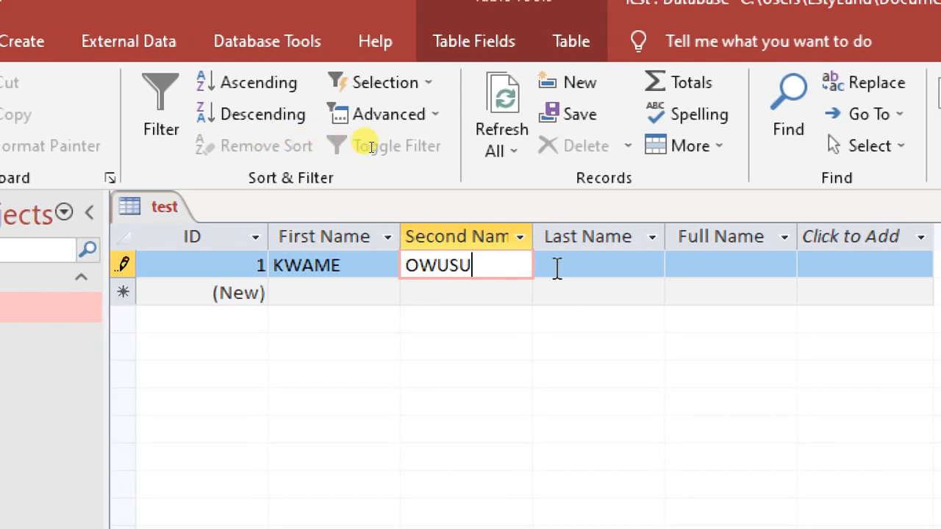
{"action": "key", "text": "Tab"}
{"action": "type", "text": "ANSAH"}
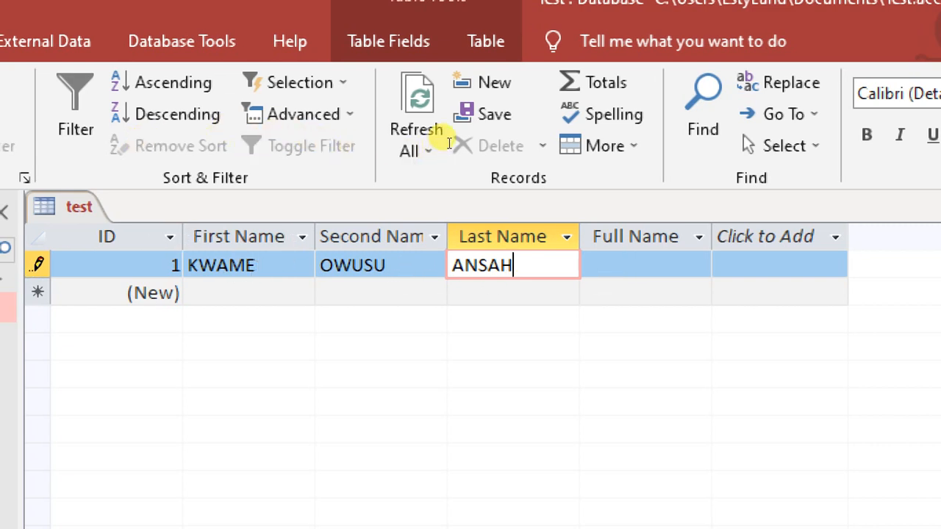
{"action": "left_click", "coordinate": [626, 265]}
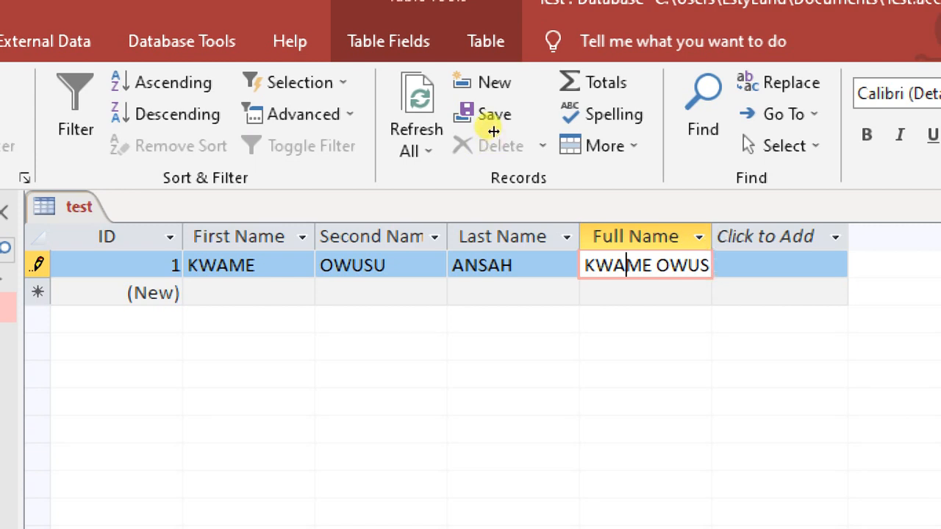
Widen the Full Name column so the whole combined name is visible.
{"action": "left_click_drag", "start_coordinate": [711, 236], "coordinate": [809, 250]}
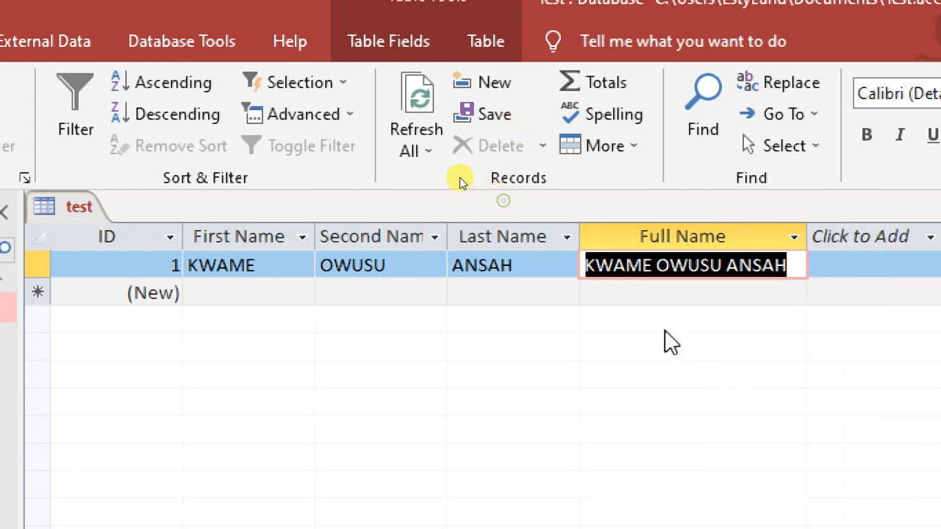
{"action": "left_click", "coordinate": [453, 269]}
{"action": "left_click", "coordinate": [679, 272]}
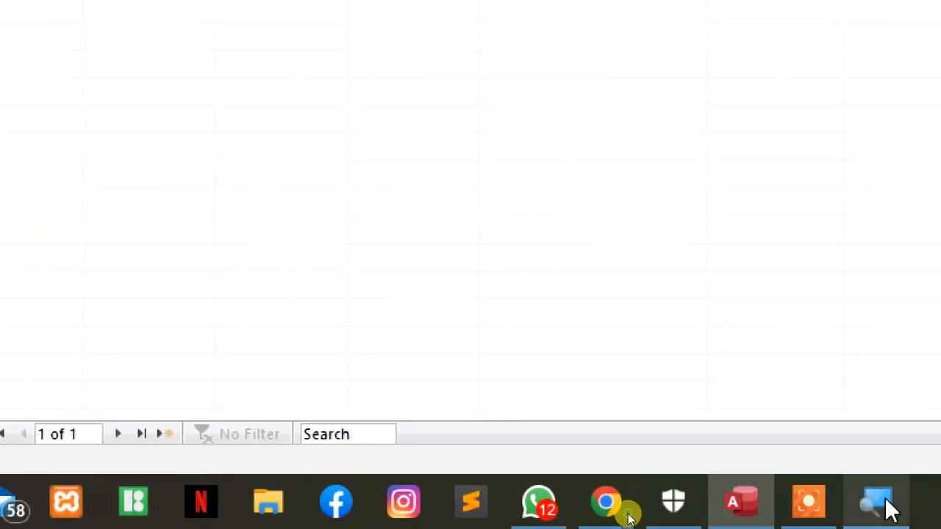
{"action": "left_click", "coordinate": [887, 507]}
{"action": "left_click", "coordinate": [95, 64]}
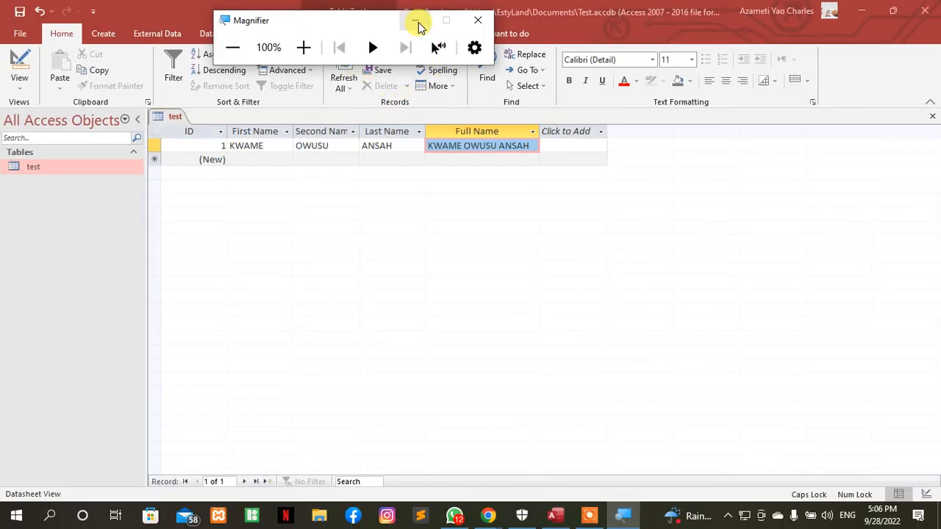
{"action": "left_click", "coordinate": [477, 20]}
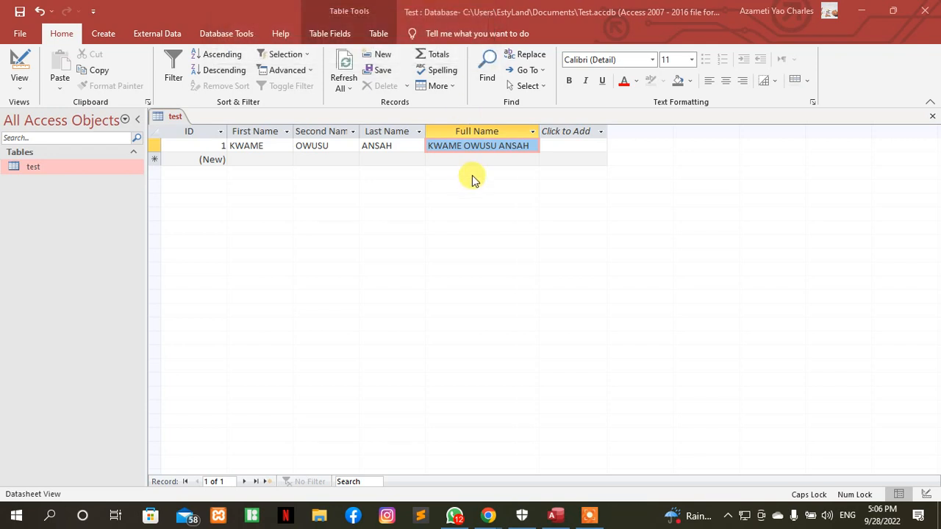